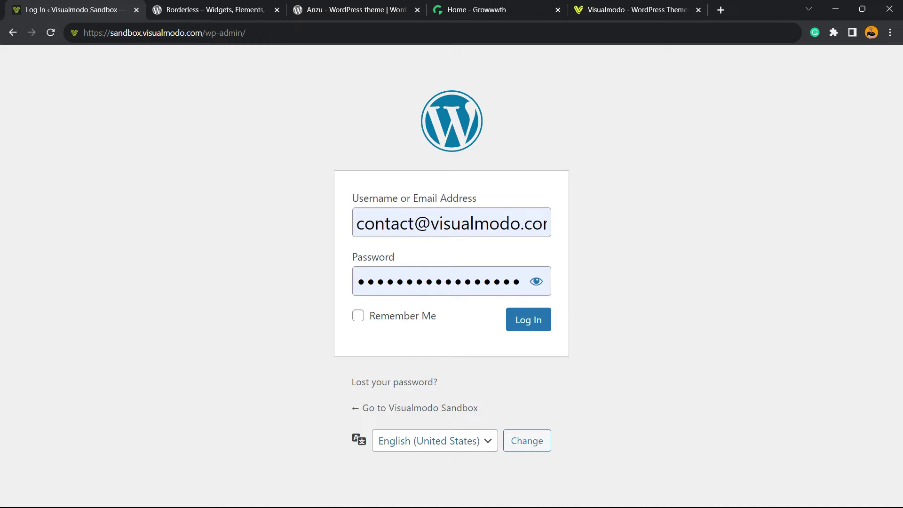
Log in to the WordPress admin with the pre-filled credentials, keeping the language at English (United States)
click(434, 440)
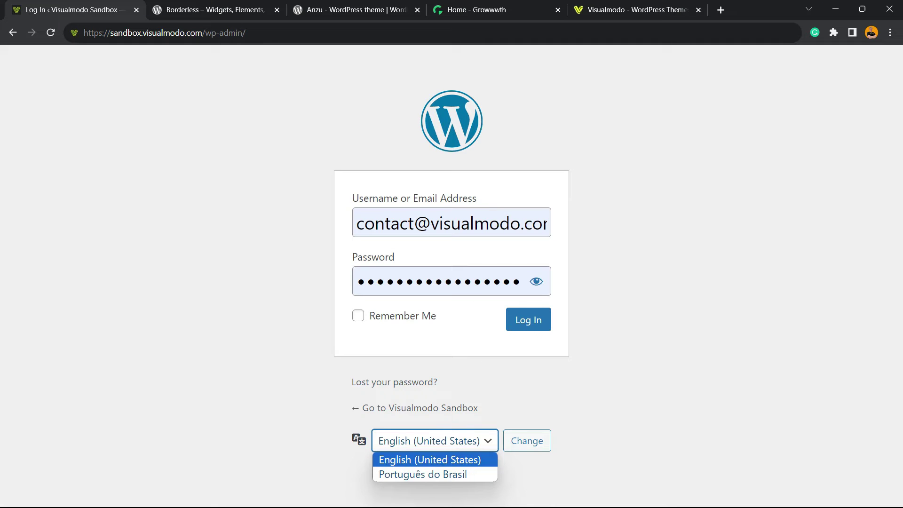
click(352, 382)
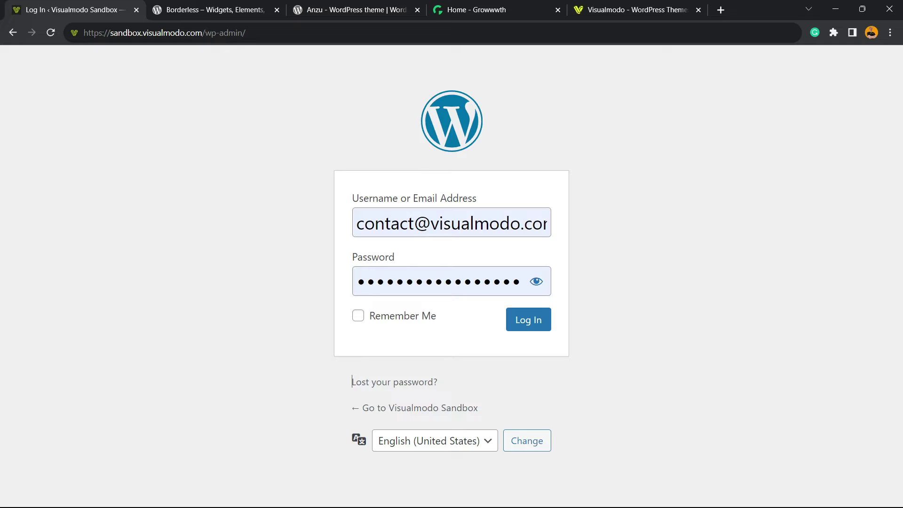
key(Return)
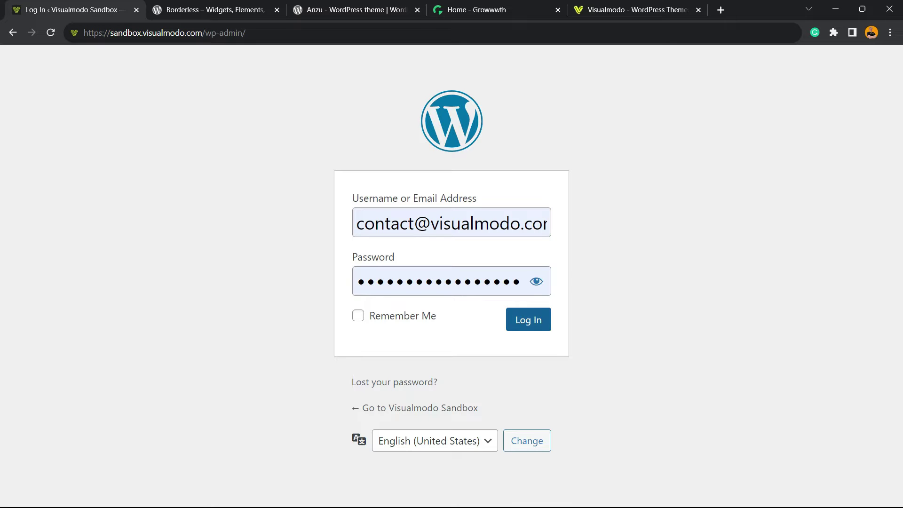
key(Return)
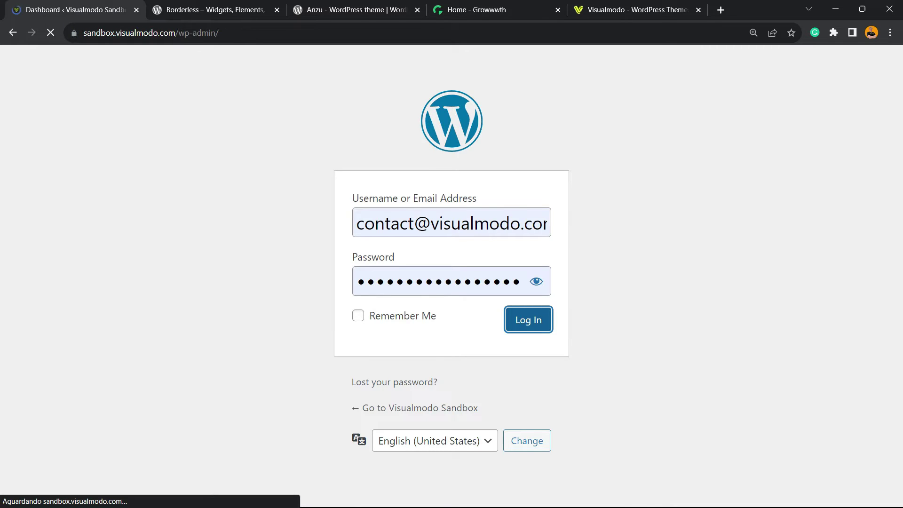
Search the Add Plugins page for 'WPCode'
scroll(43, 227, down, 3)
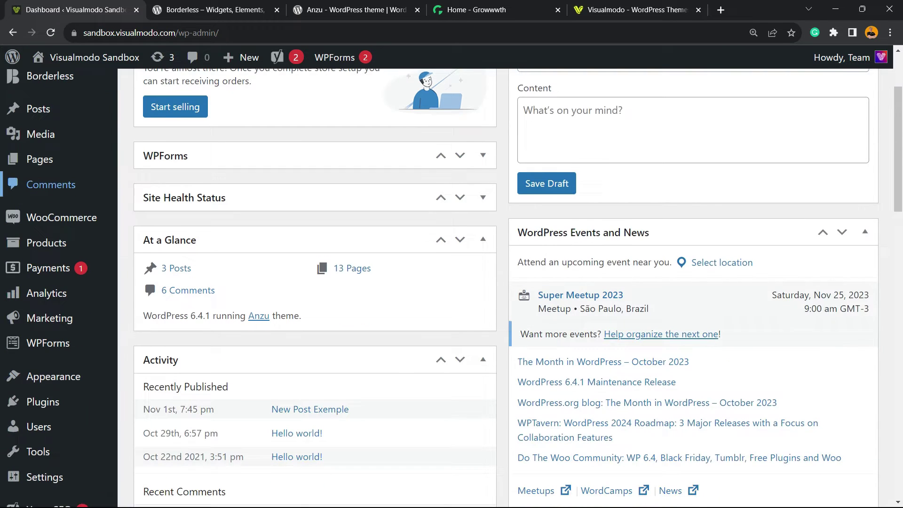
mouse_move(44, 401)
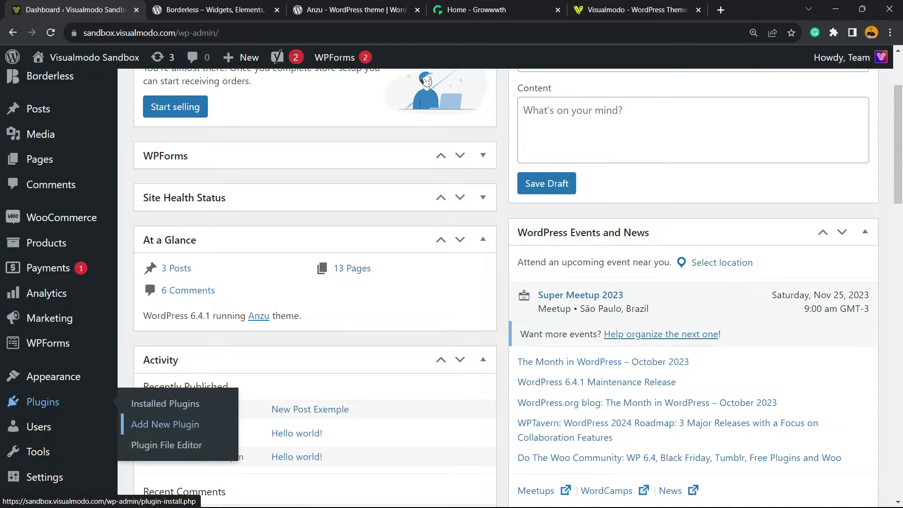
click(165, 424)
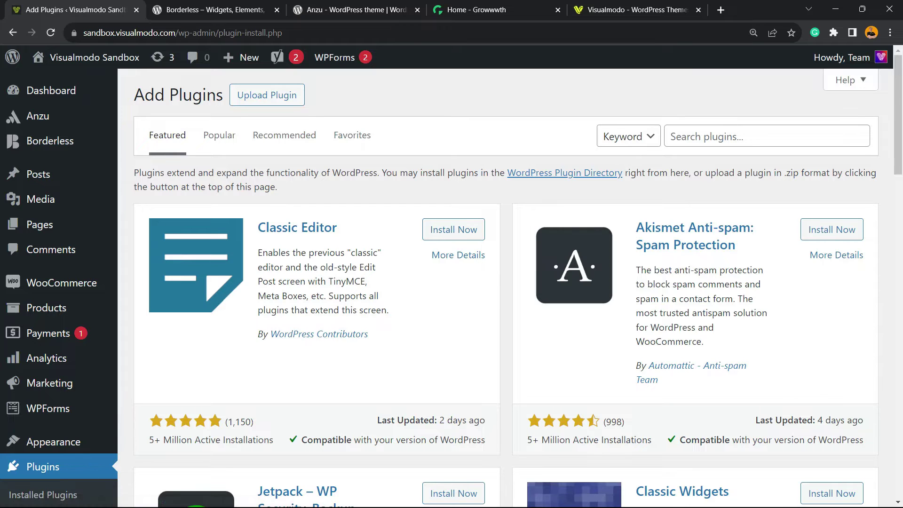
click(697, 138)
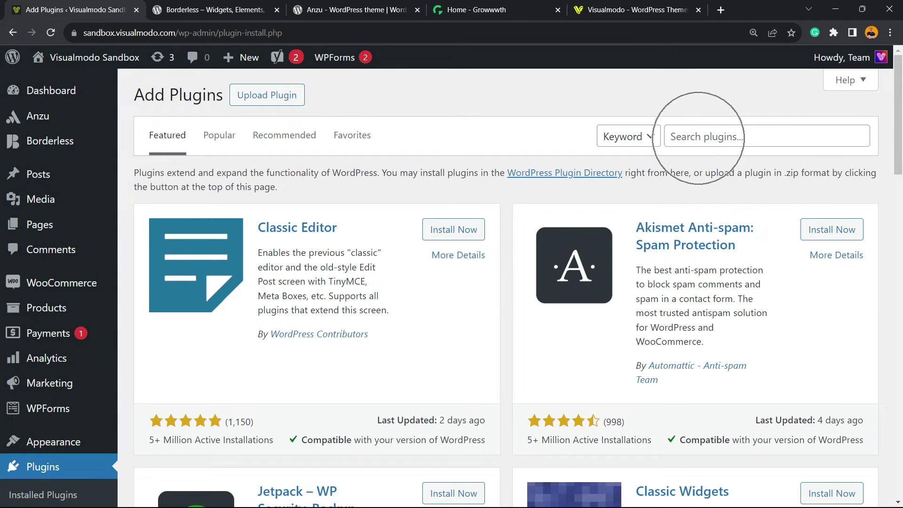
text(WPCode)
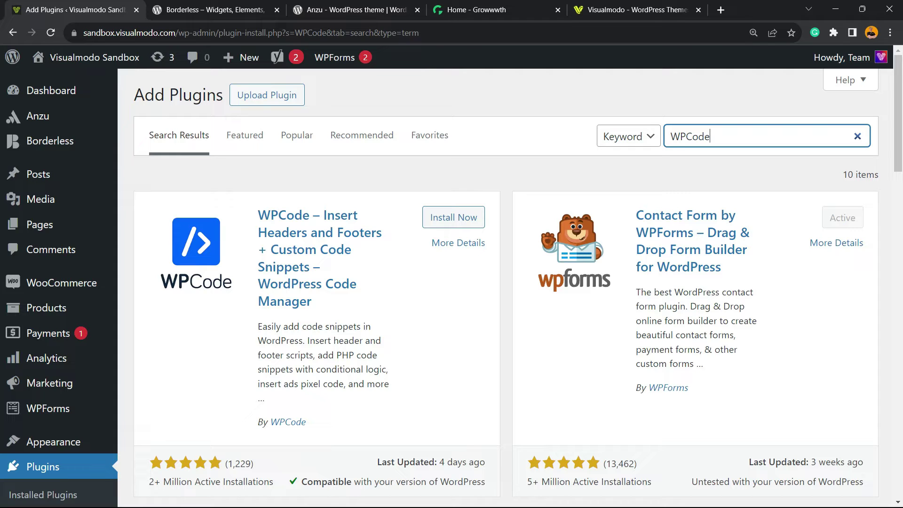
Install and activate WPCode Lite 2.1.5 from its search result
click(454, 218)
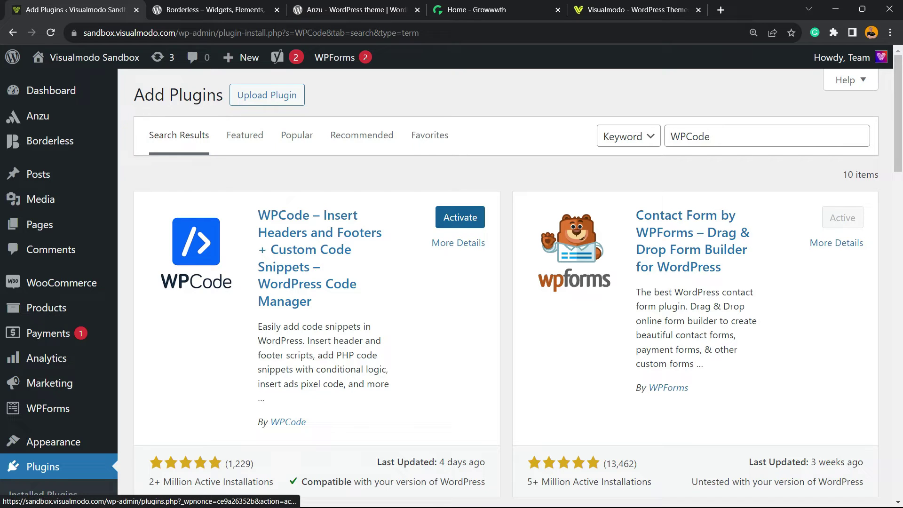
click(458, 217)
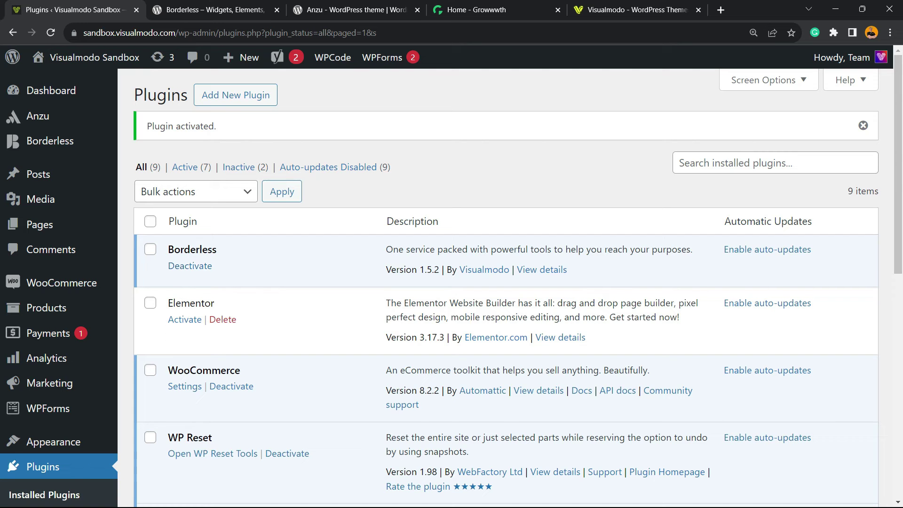
scroll(506, 287, down, 7)
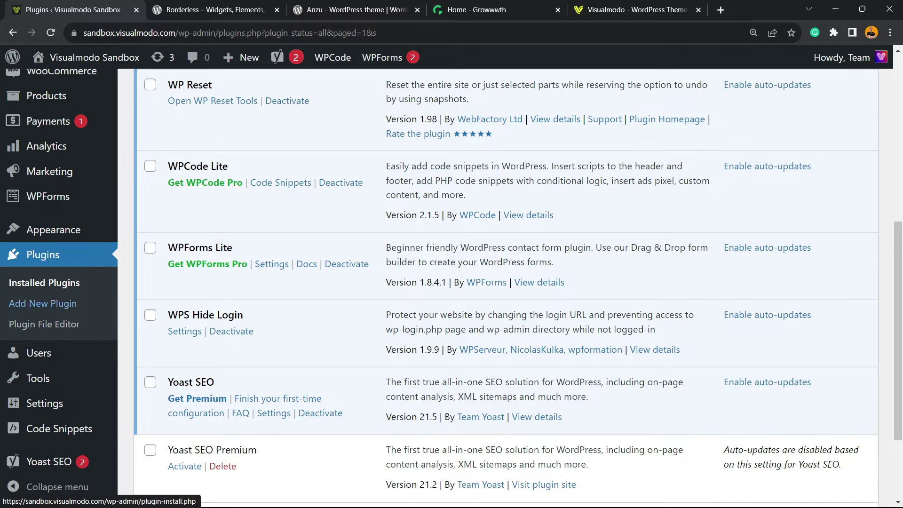
mouse_move(58, 429)
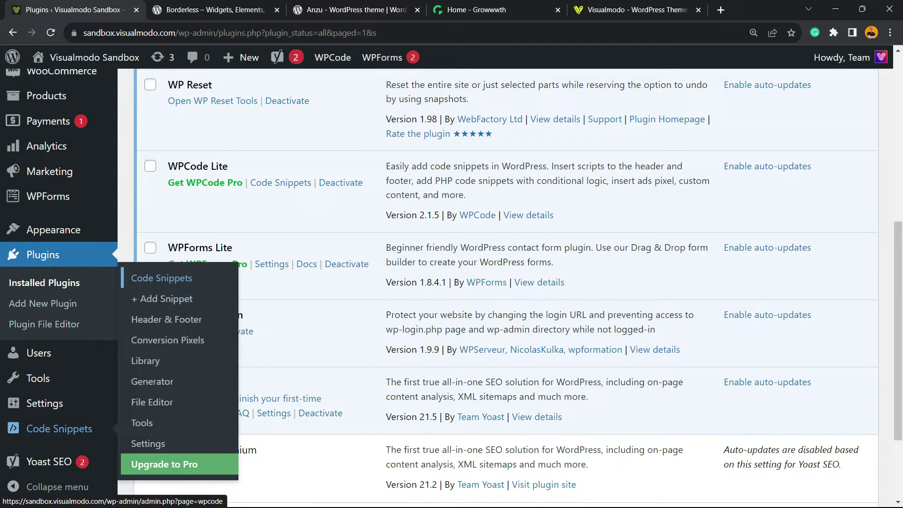
Go to WPCode's Code Snippets list and start adding a new snippet
click(166, 280)
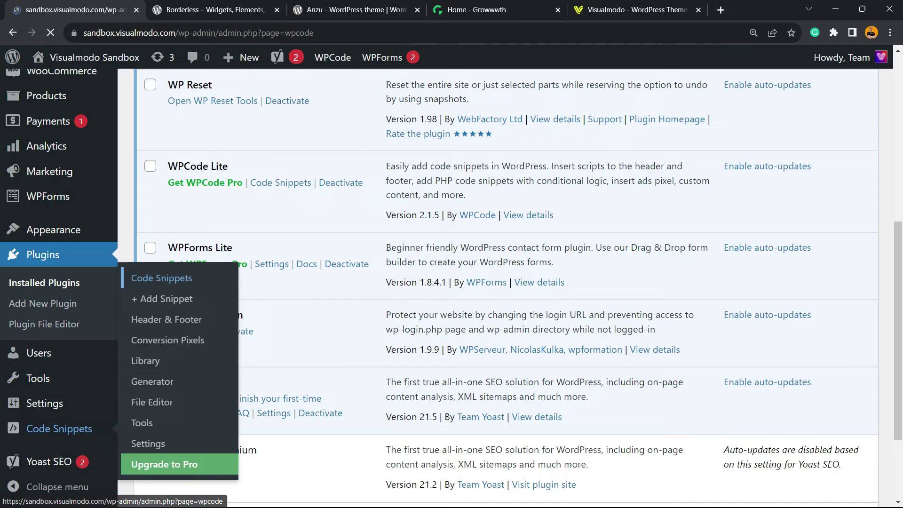
scroll(505, 283, down, 5)
scroll(505, 282, up, 5)
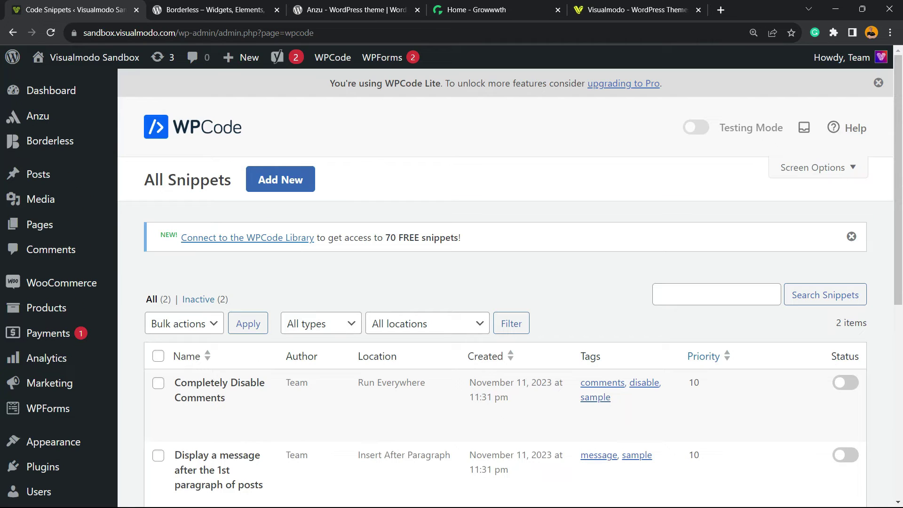
click(296, 176)
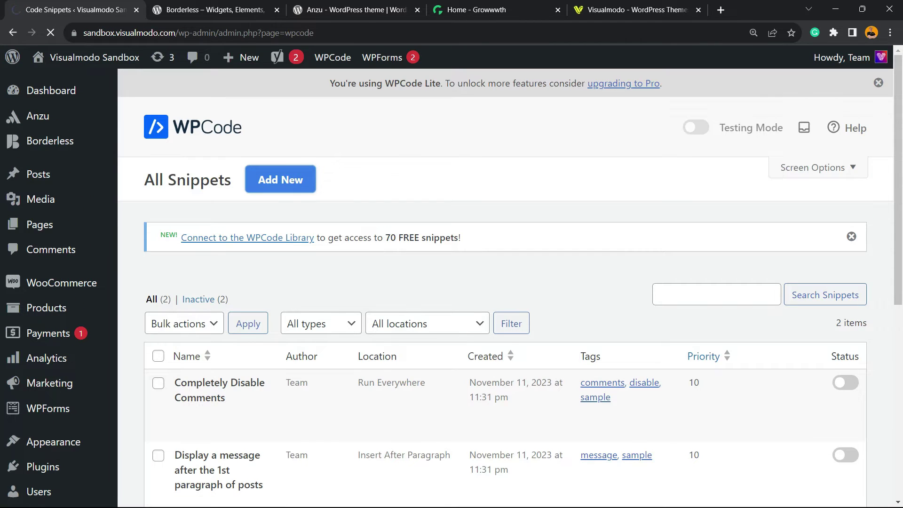
scroll(505, 283, down, 5)
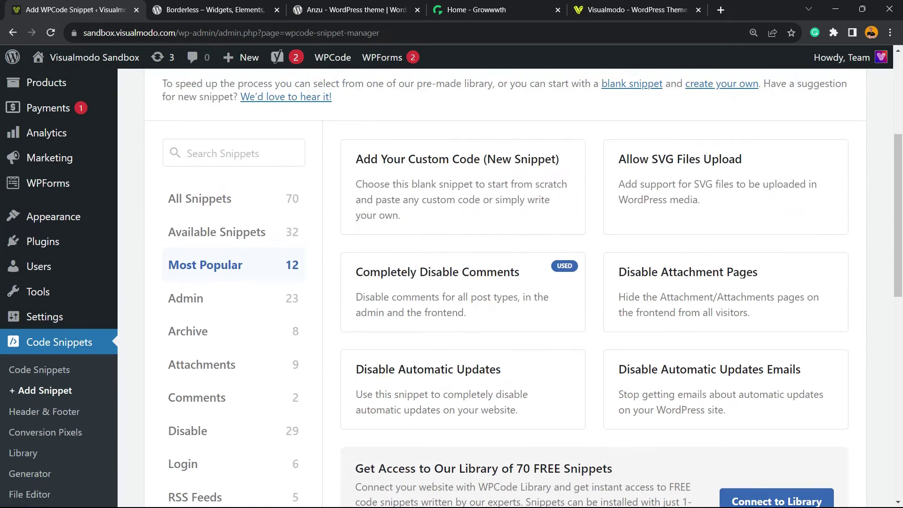
scroll(506, 283, up, 2)
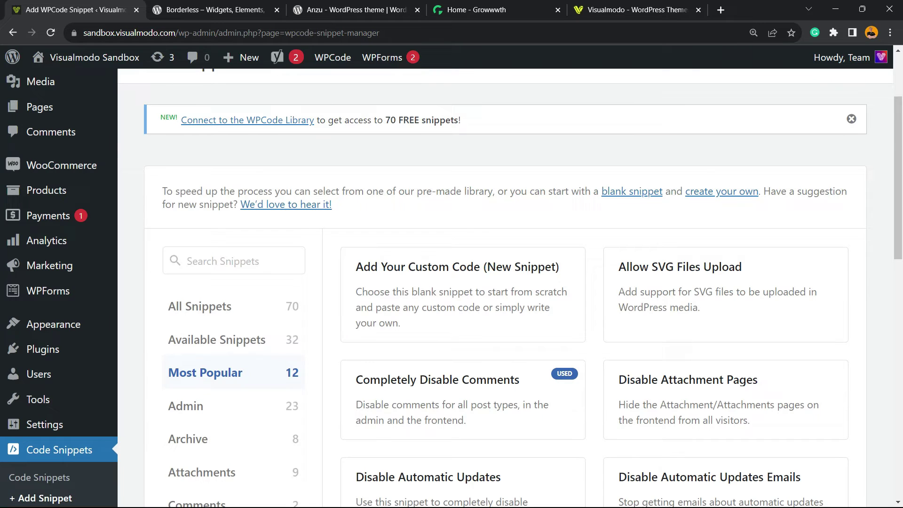
Search the snippet library for 'langu' and use the Disable Login Screen Language Switcher snippet
click(234, 260)
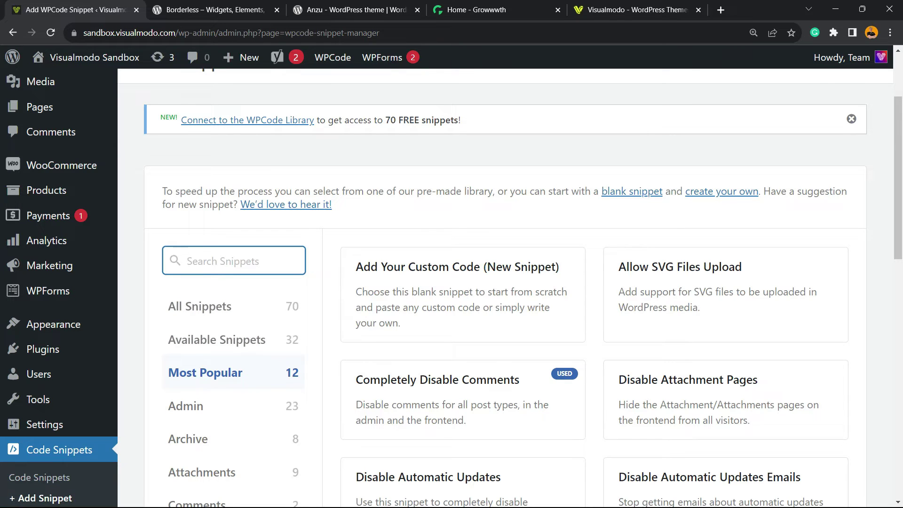
text(langu)
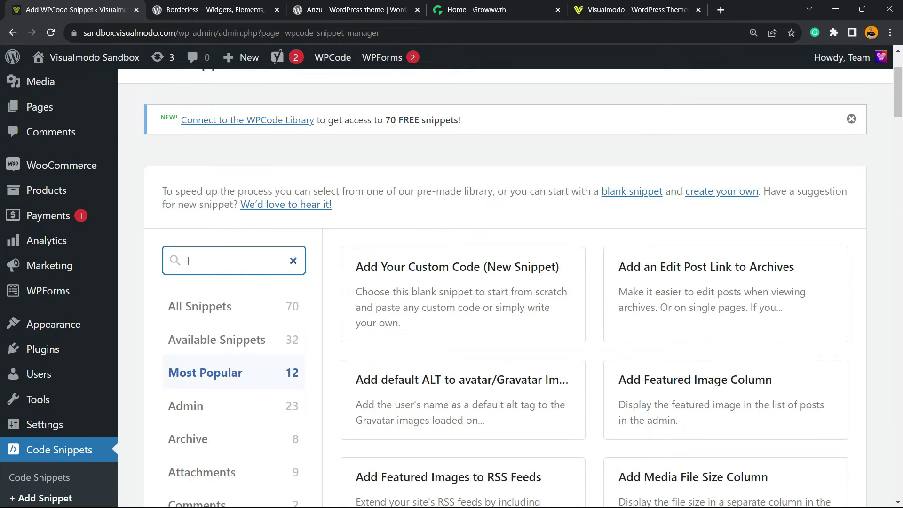
mouse_move(412, 297)
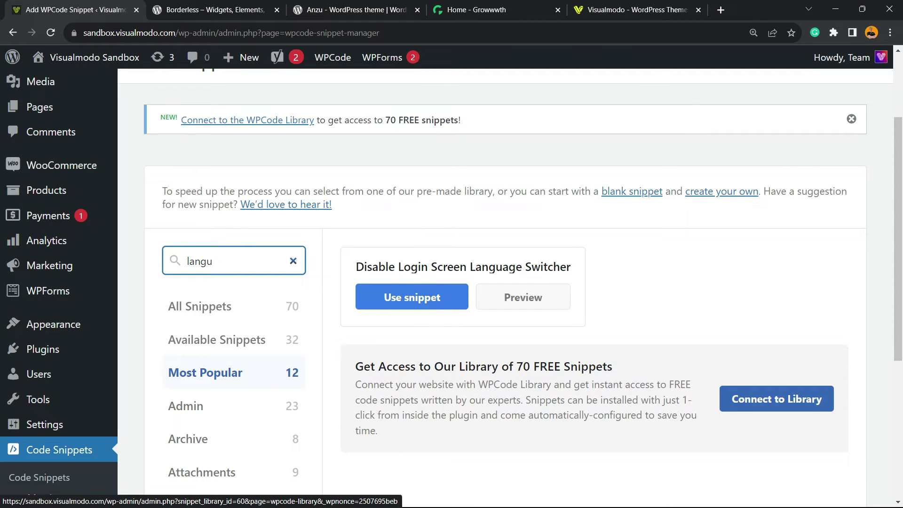
click(412, 296)
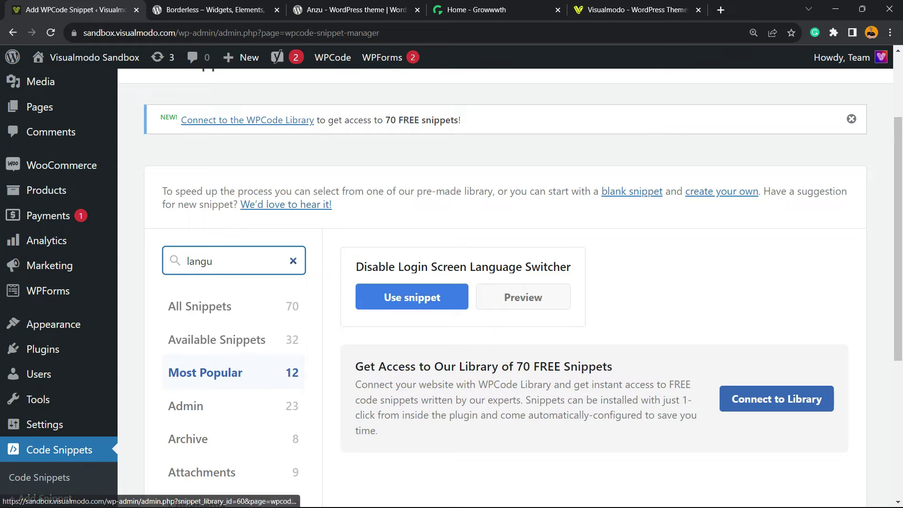
click(412, 296)
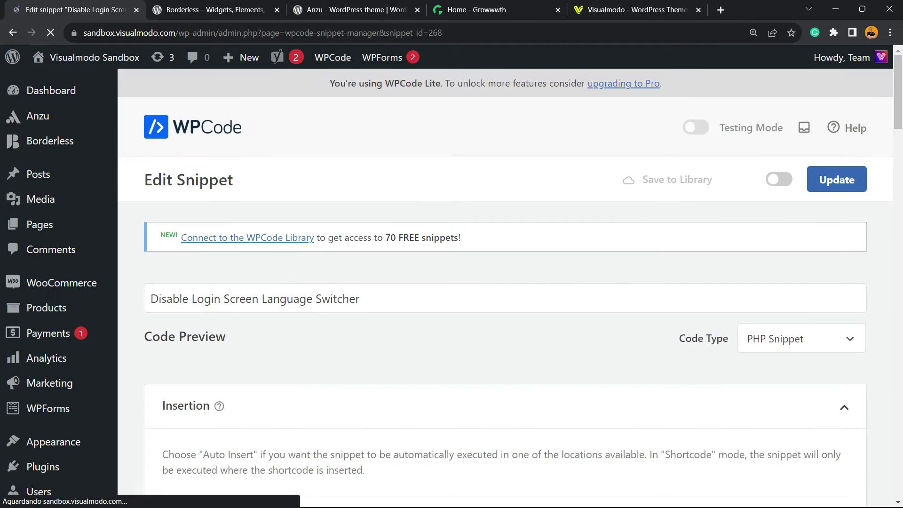
Switch the Disable Login Screen Language Switcher snippet from Inactive to Active
scroll(505, 282, down, 3)
triple_click(348, 263)
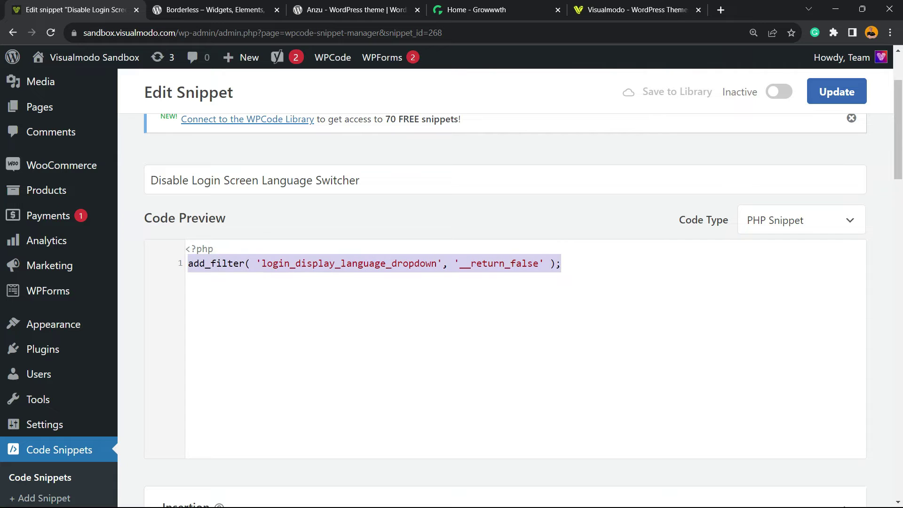
scroll(505, 282, up, 3)
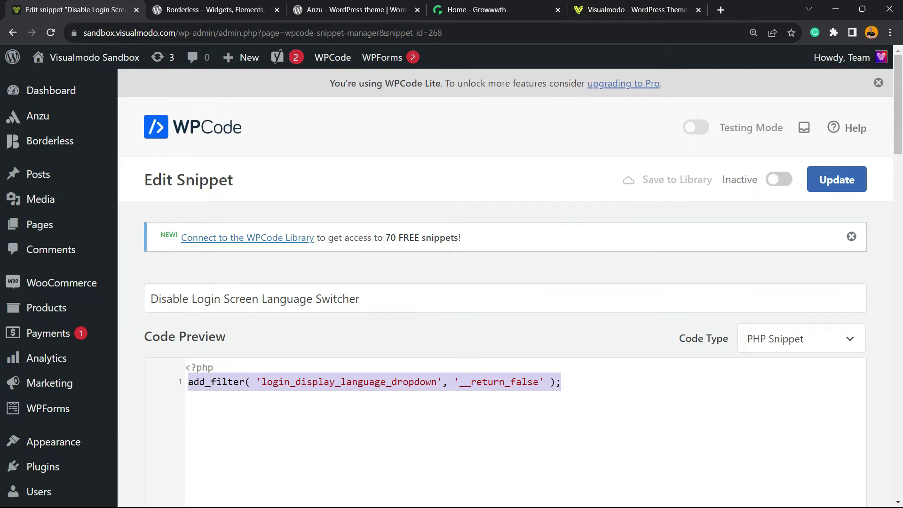
click(779, 179)
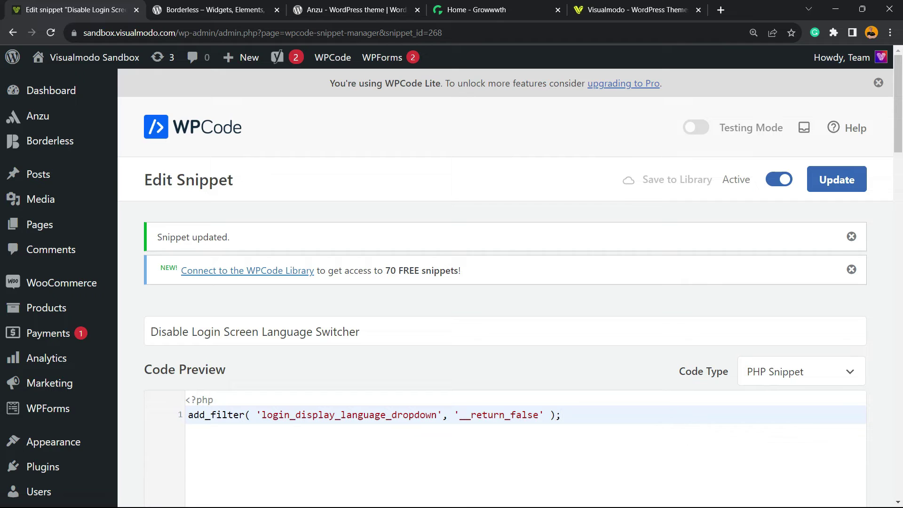
Log out to confirm the login page has no language dropdown, then switch to the Borderless tab
mouse_move(842, 57)
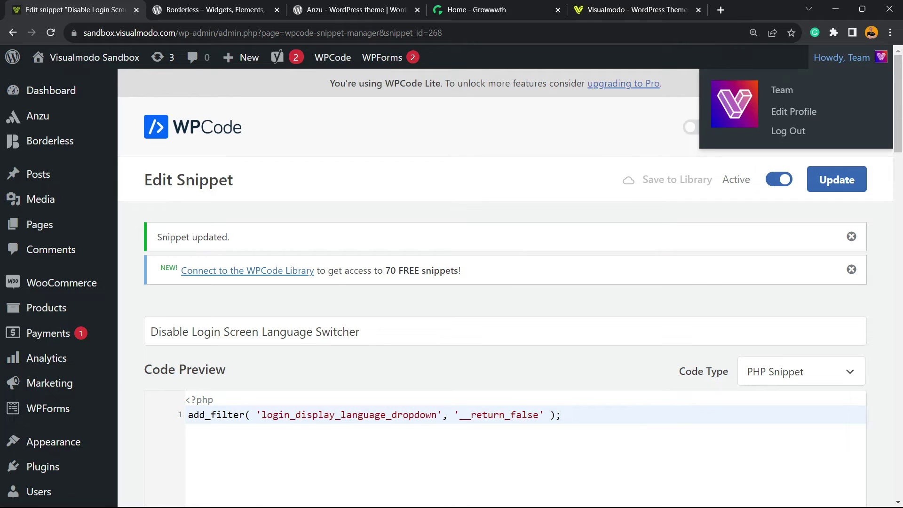
click(776, 131)
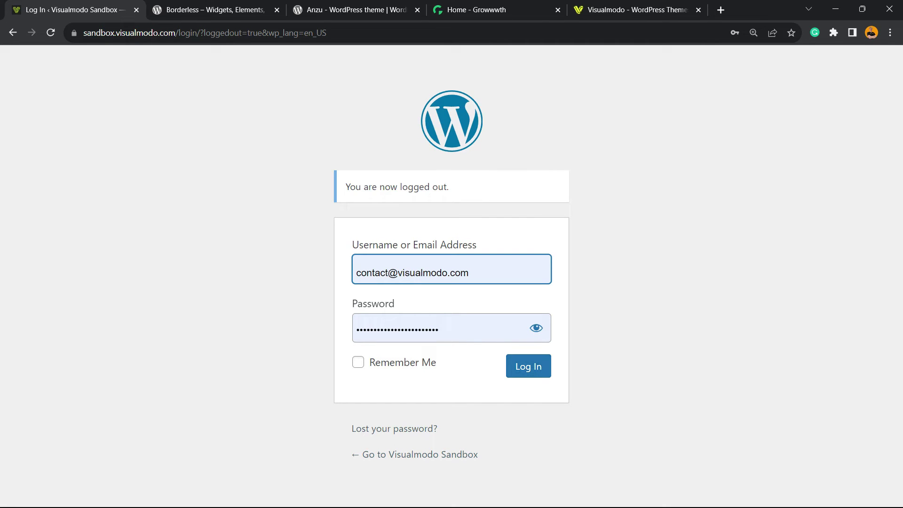
key(ctrl+Tab)
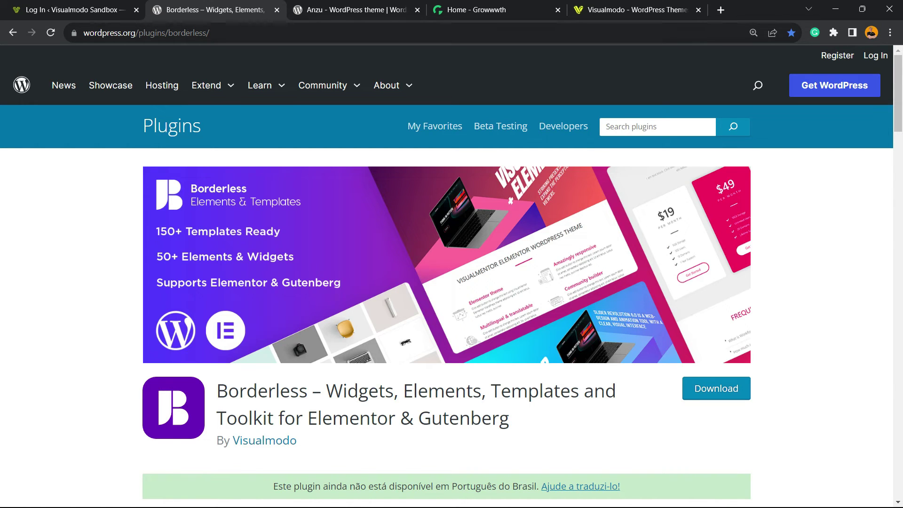
Cycle through the Anzu theme and Growwwth tabs, ending on the Visualmodo homepage
key(ctrl+Tab)
key(ctrl+shift+Tab)
key(ctrl+Tab)
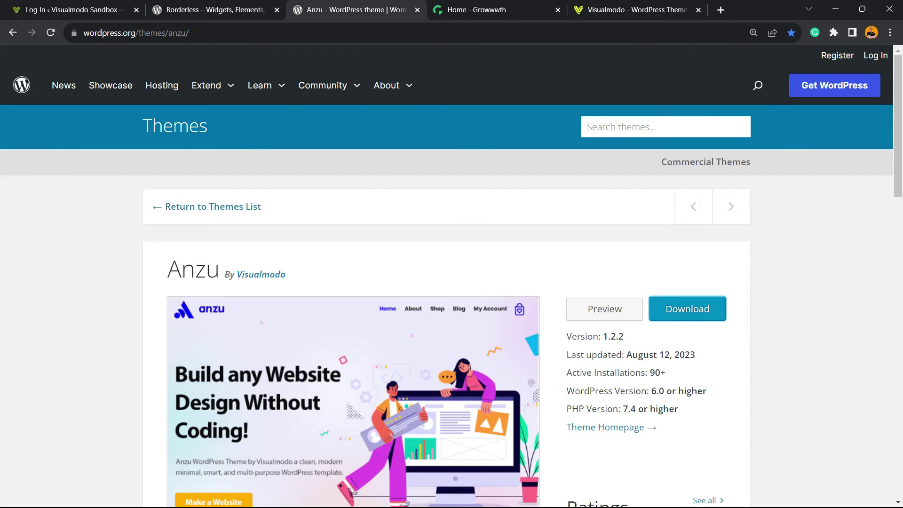
double_click(193, 269)
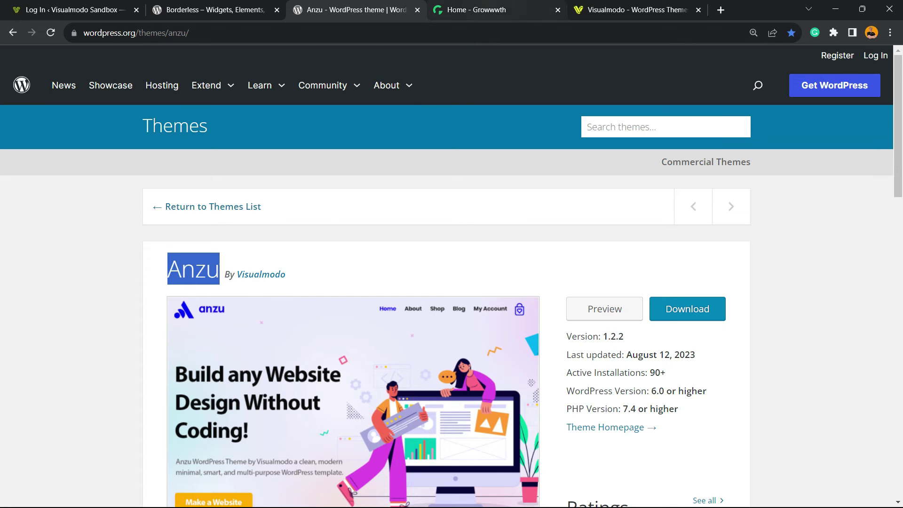
key(ctrl+Tab)
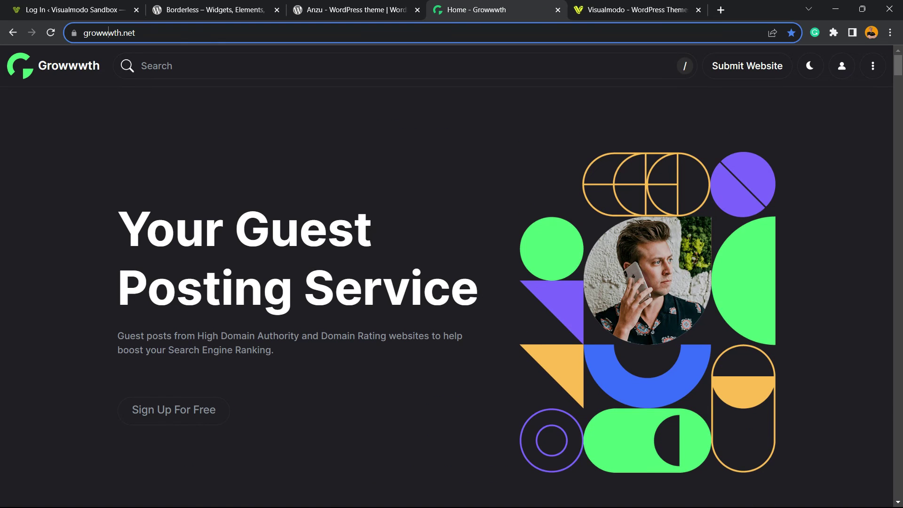
double_click(129, 33)
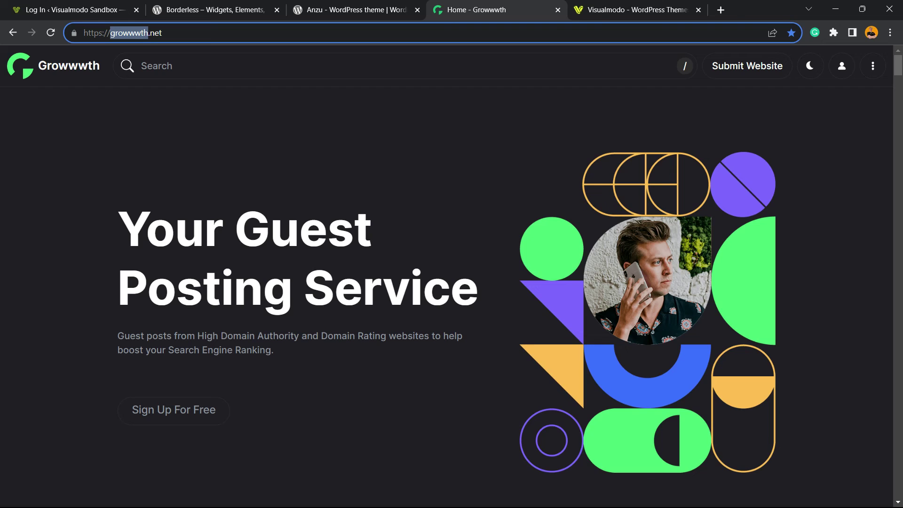
scroll(452, 282, down, 20)
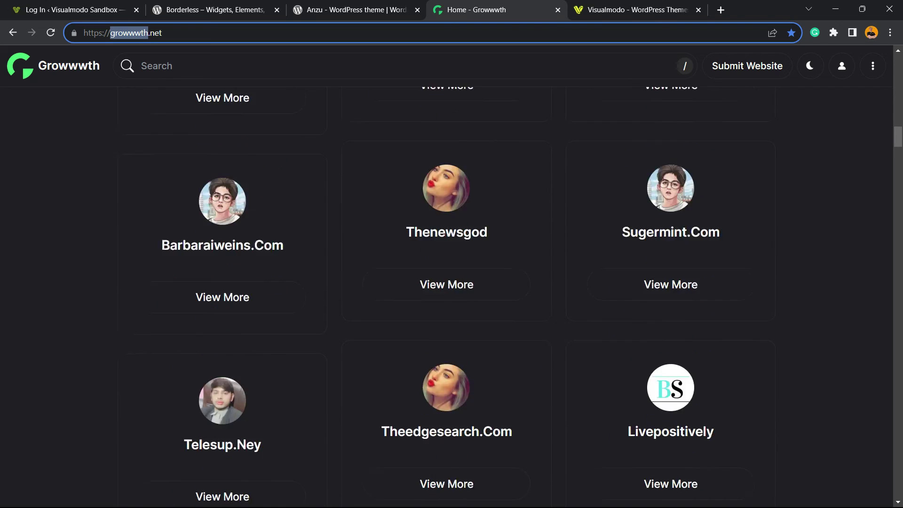
scroll(452, 282, down, 6)
key(ctrl+Tab)
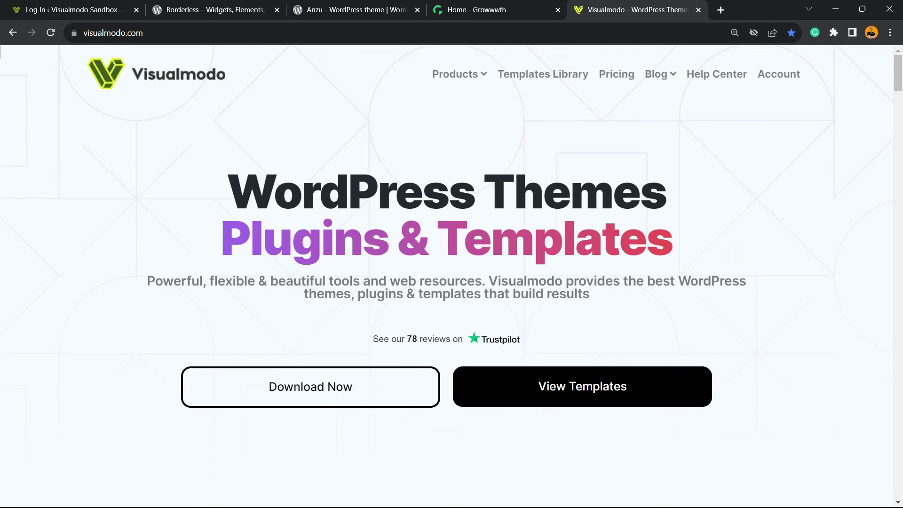
Open Visualmodo's Templates Library and scroll past Psychology, Conference, Dance School and Travel-Agency templates
click(543, 74)
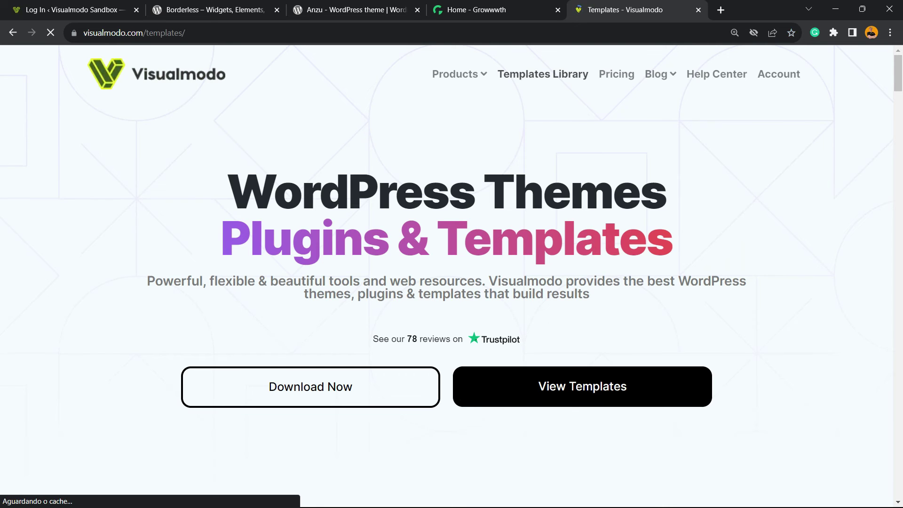
scroll(452, 282, down, 5)
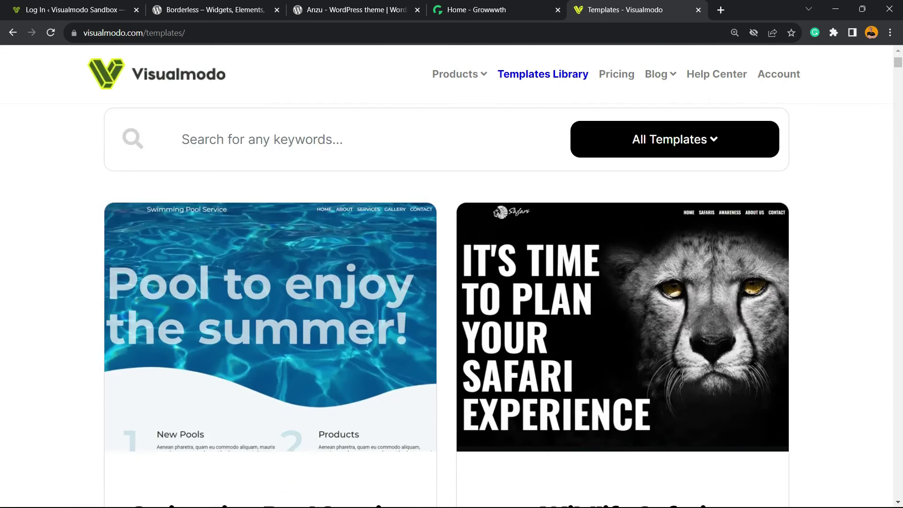
scroll(447, 306, down, 20)
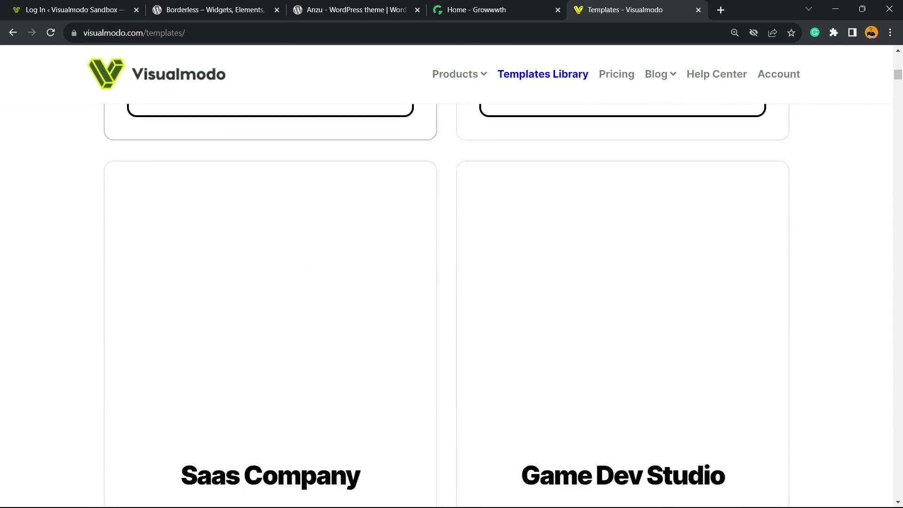
scroll(451, 282, down, 10)
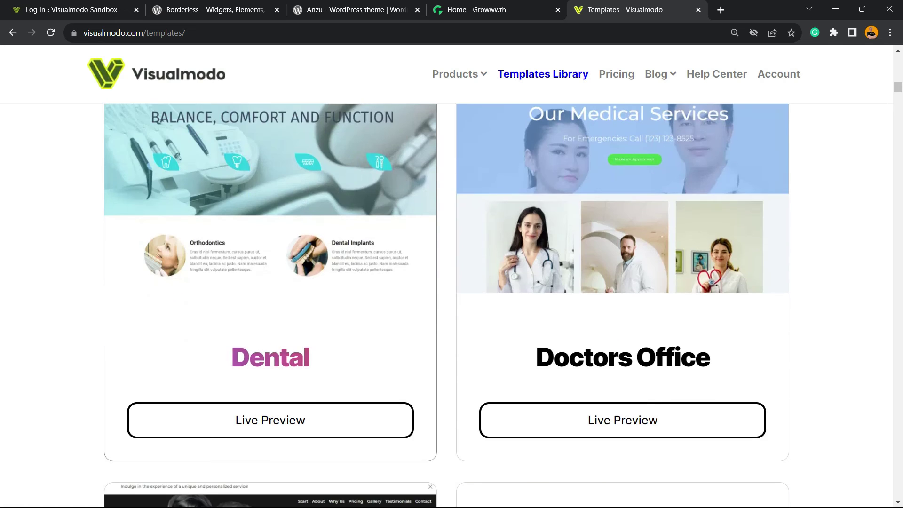
scroll(452, 306, down, 20)
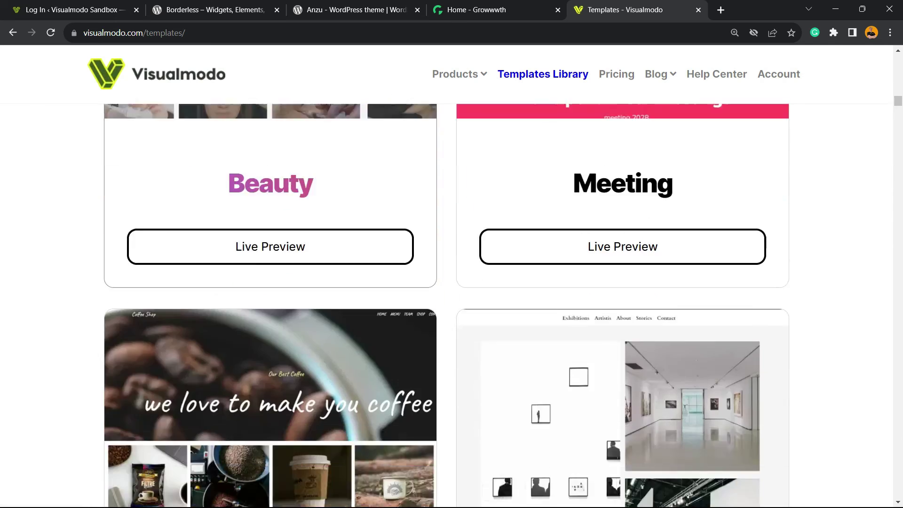
scroll(451, 306, down, 10)
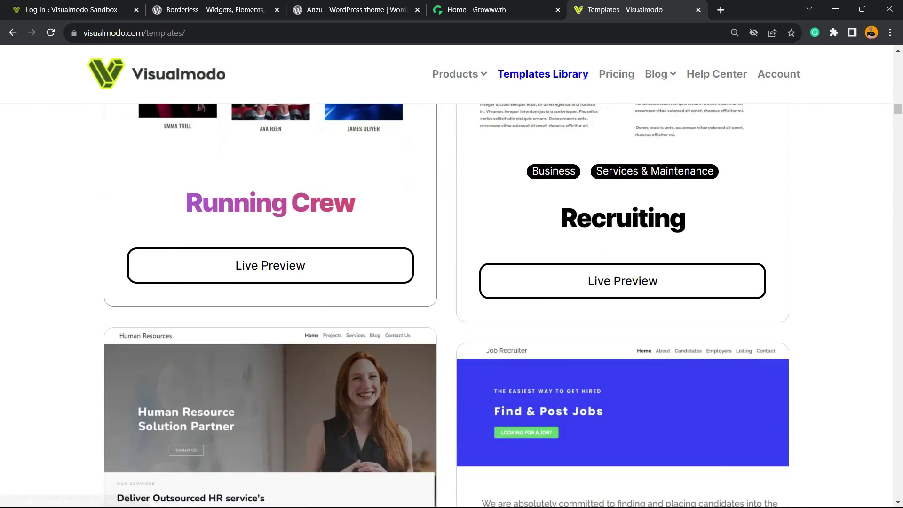
scroll(452, 306, down, 12)
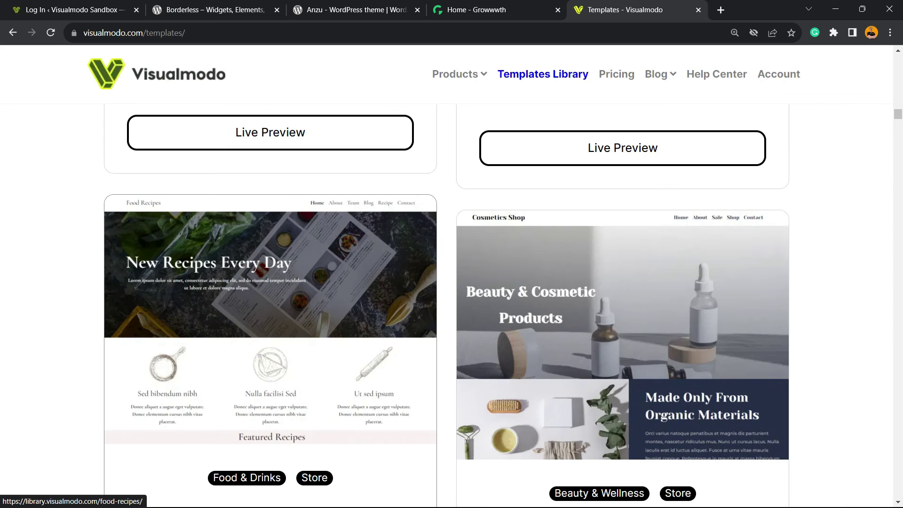
scroll(270, 305, down, 15)
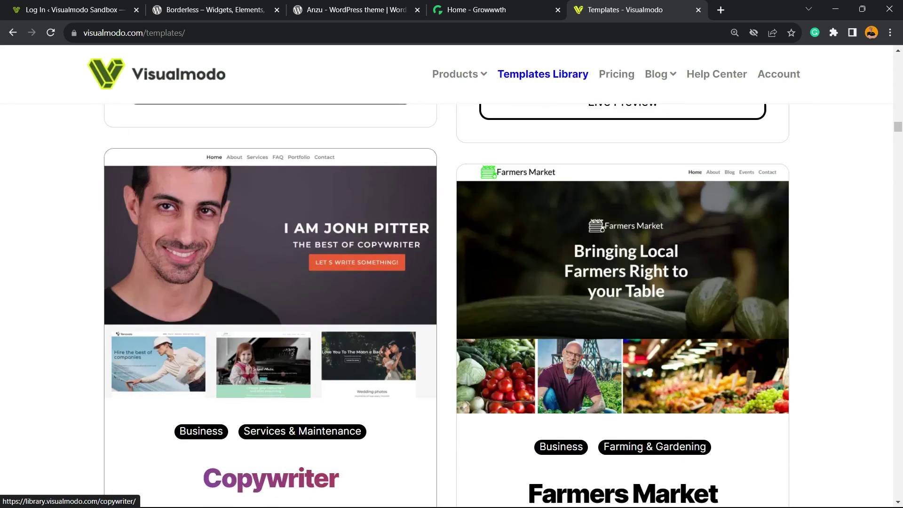
scroll(271, 306, down, 13)
scroll(270, 306, down, 12)
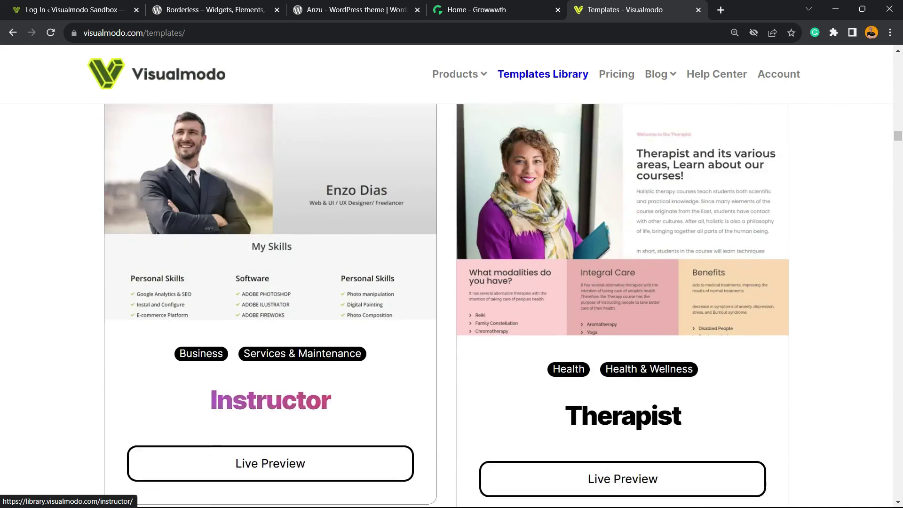
scroll(270, 305, down, 10)
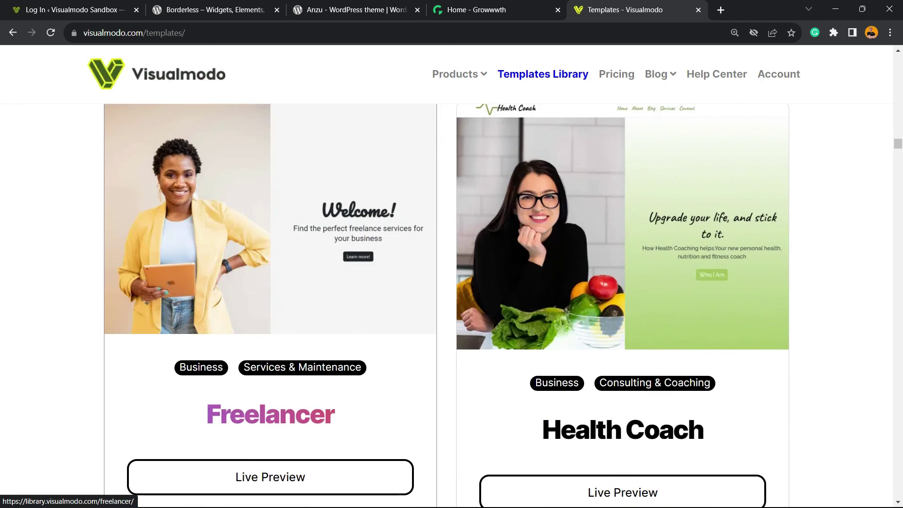
scroll(271, 306, down, 10)
scroll(270, 305, down, 20)
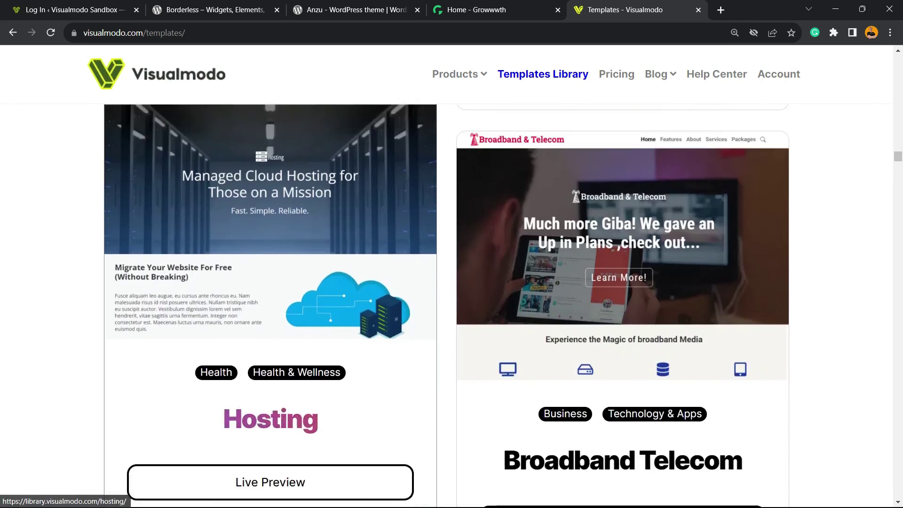
scroll(270, 306, down, 18)
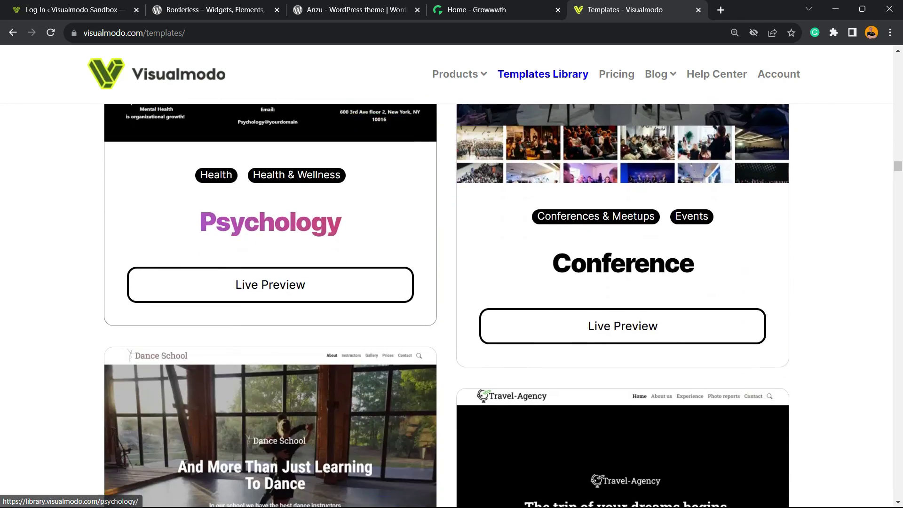